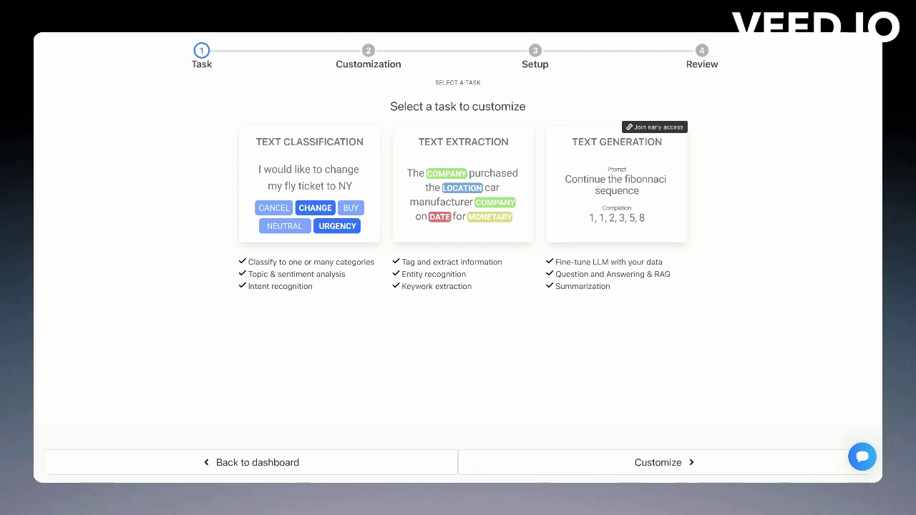
- Set up a few-shot text classification model and run a test on the sample product review with the existing labels
{"action": "left_click", "coordinate": [341, 203]}
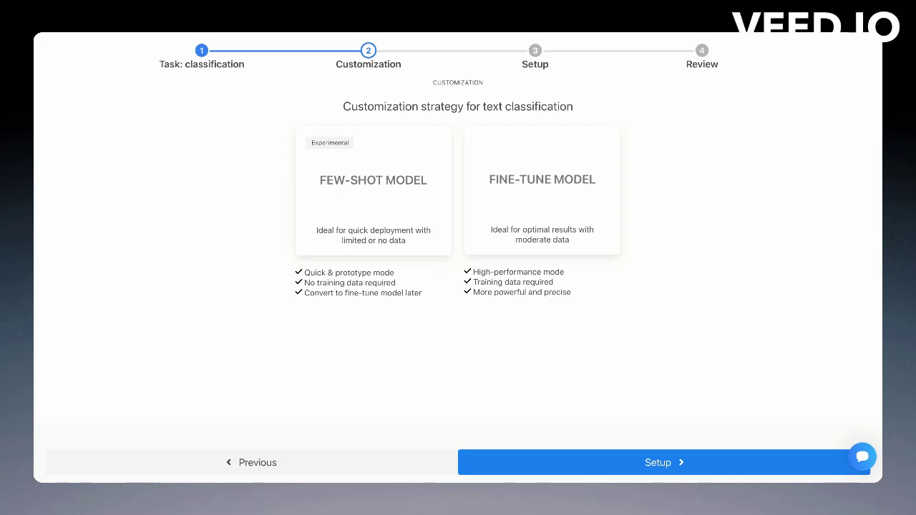
{"action": "triple_click", "coordinate": [705, 183]}
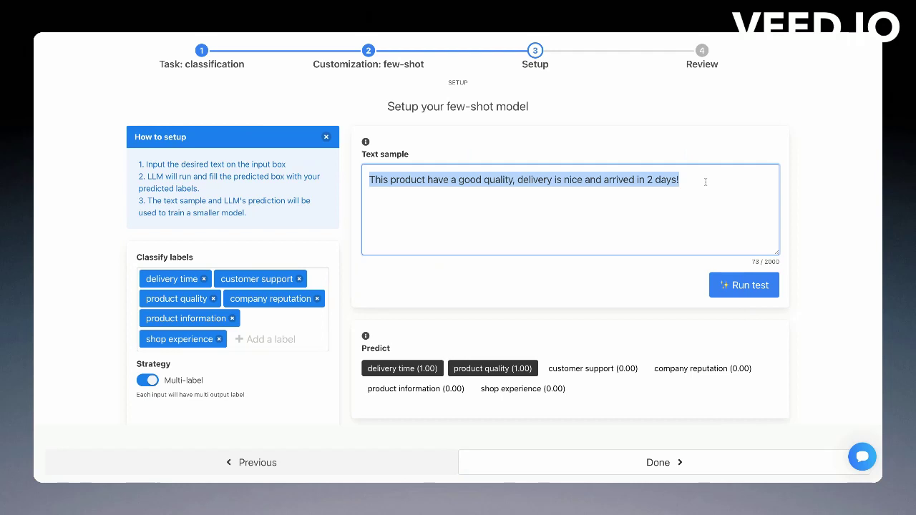
{"action": "left_click", "coordinate": [326, 137]}
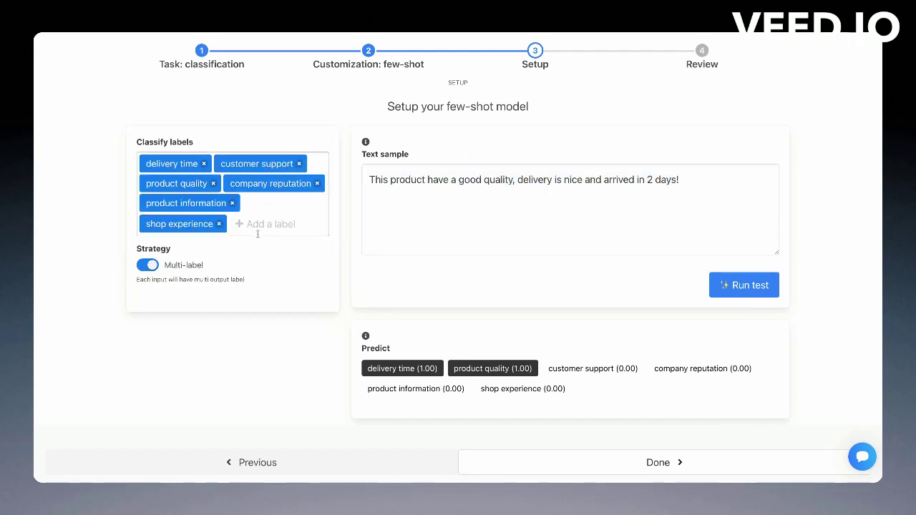
{"action": "left_click", "coordinate": [725, 287]}
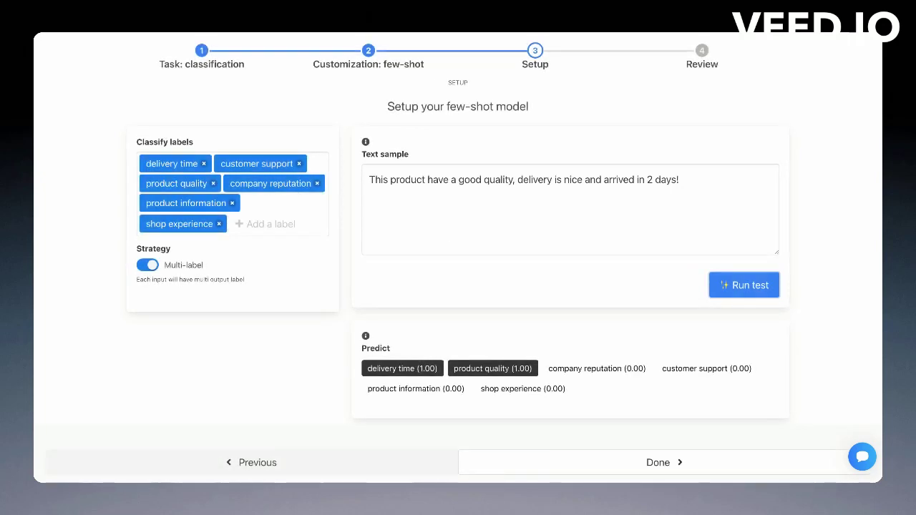
{"action": "left_click", "coordinate": [664, 462]}
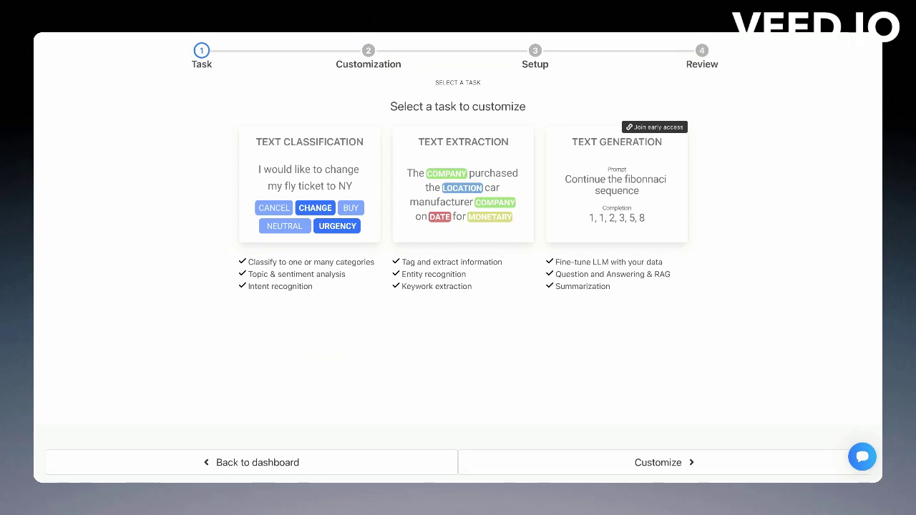
- Choose a fine-tune model for text extraction and upload the dataset with examples/content as the text column
{"action": "left_click", "coordinate": [461, 202]}
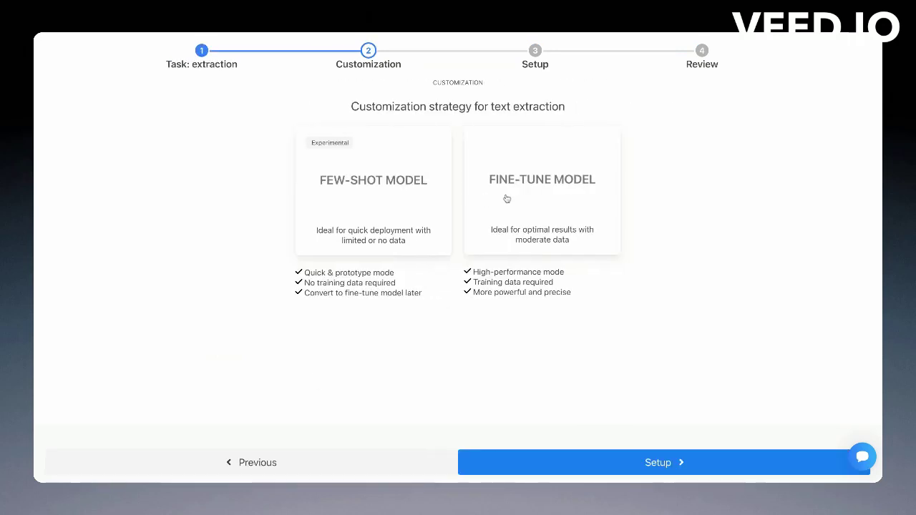
{"action": "left_click", "coordinate": [508, 200]}
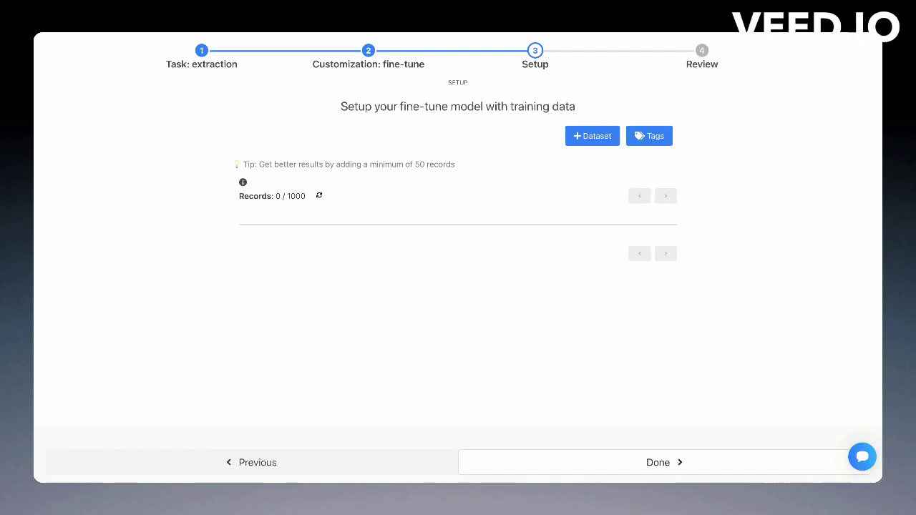
{"action": "left_click", "coordinate": [581, 143]}
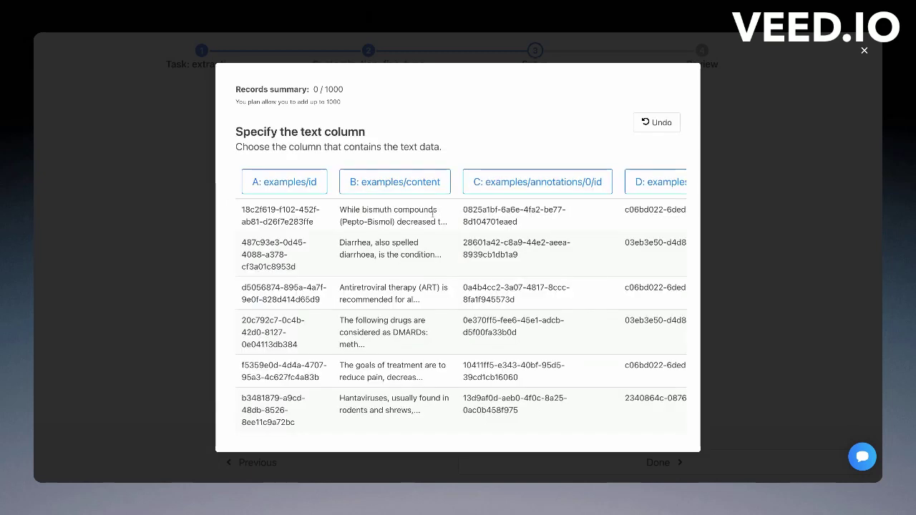
{"action": "left_click", "coordinate": [405, 187]}
{"action": "scroll", "coordinate": [558, 374], "scroll_direction": "down", "scroll_amount": 5}
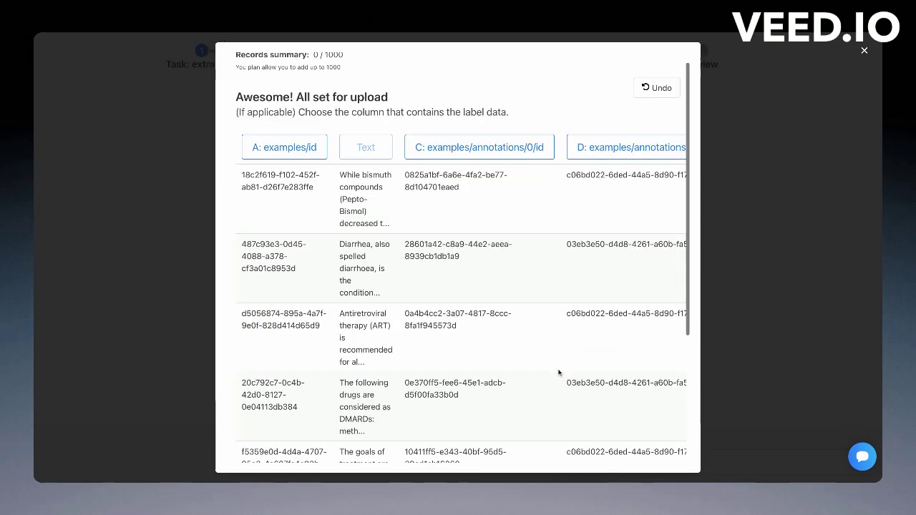
{"action": "left_click", "coordinate": [522, 416]}
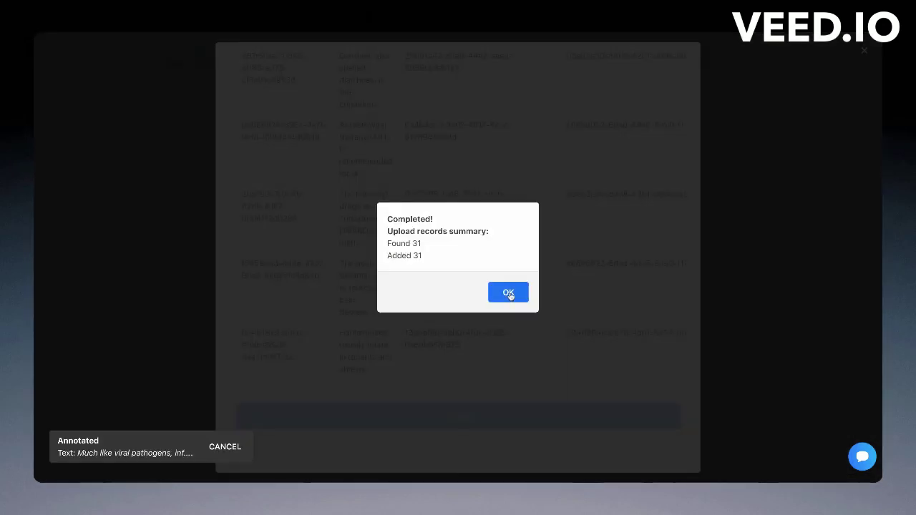
{"action": "left_click", "coordinate": [509, 293]}
{"action": "left_click", "coordinate": [779, 225]}
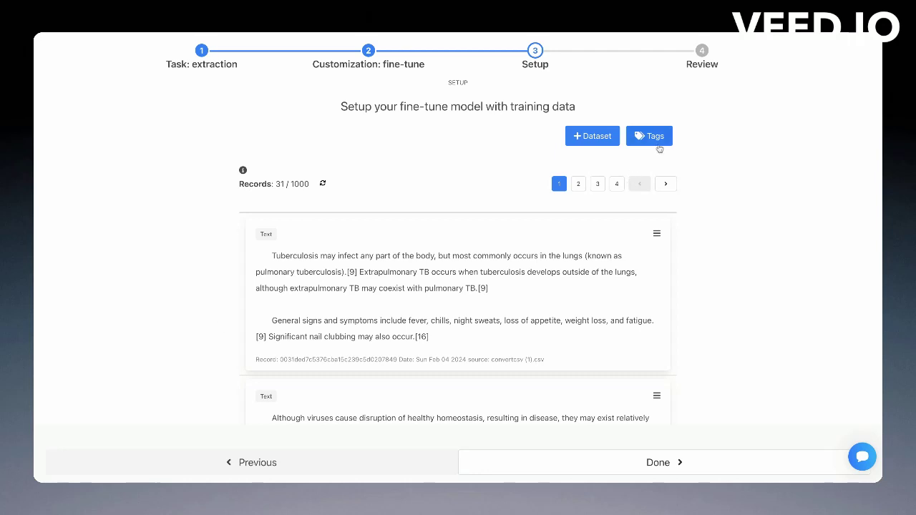
- Add the labels "medical conditions", "pathologies" and "medication" to the extraction project's tags
{"action": "left_click", "coordinate": [657, 143]}
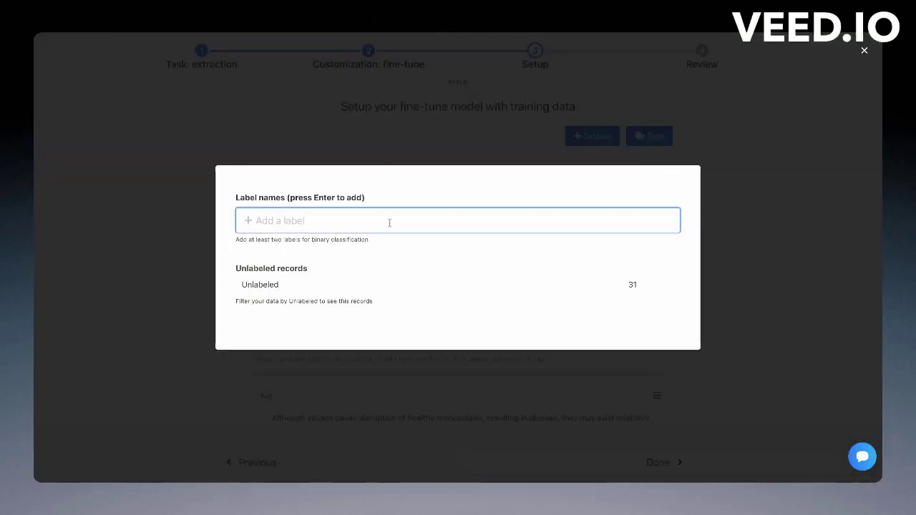
{"action": "type", "text": "medical conditions"}
{"action": "key", "text": "Return"}
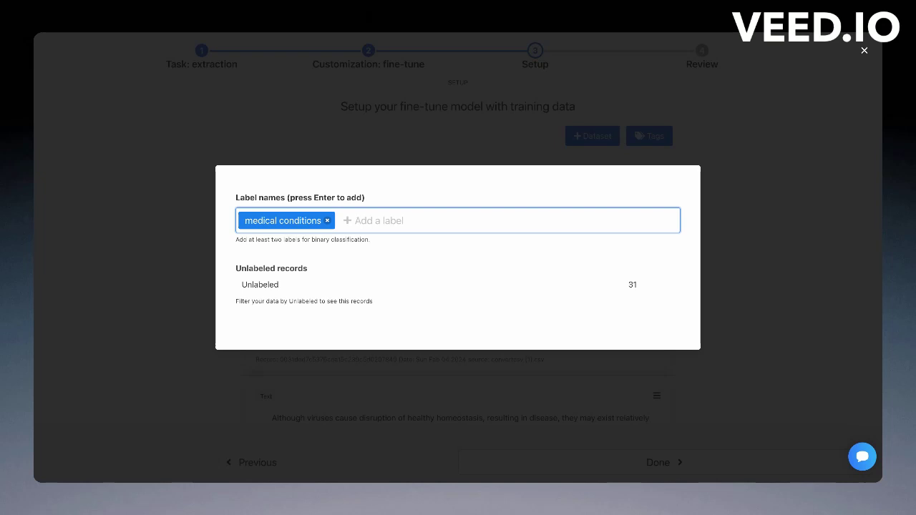
{"action": "type", "text": "pathologoes"}
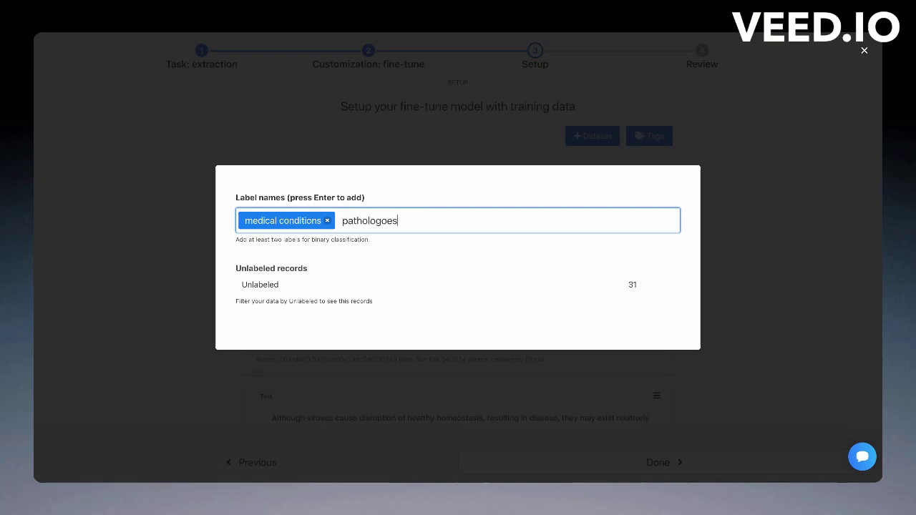
{"action": "key", "text": "BackSpace"}
{"action": "key", "text": "BackSpace"}
{"action": "key", "text": "BackSpace"}
{"action": "type", "text": "ies"}
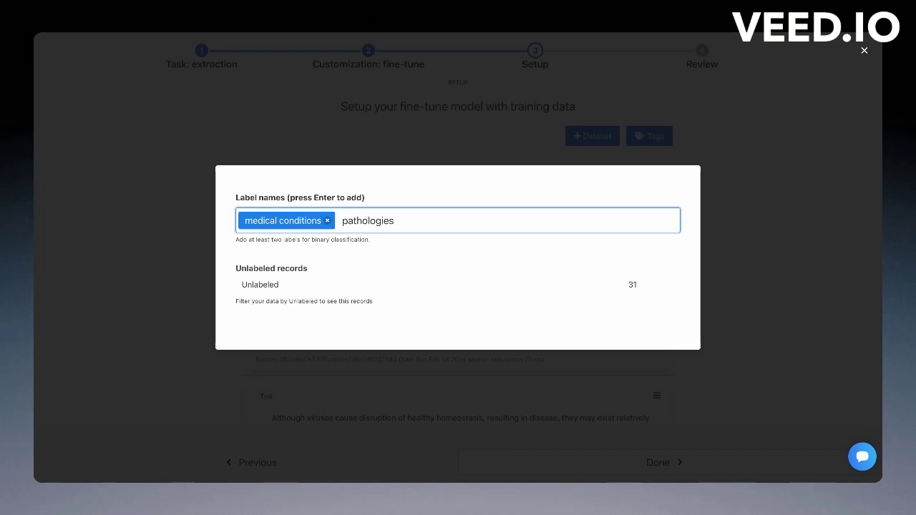
{"action": "key", "text": "Return"}
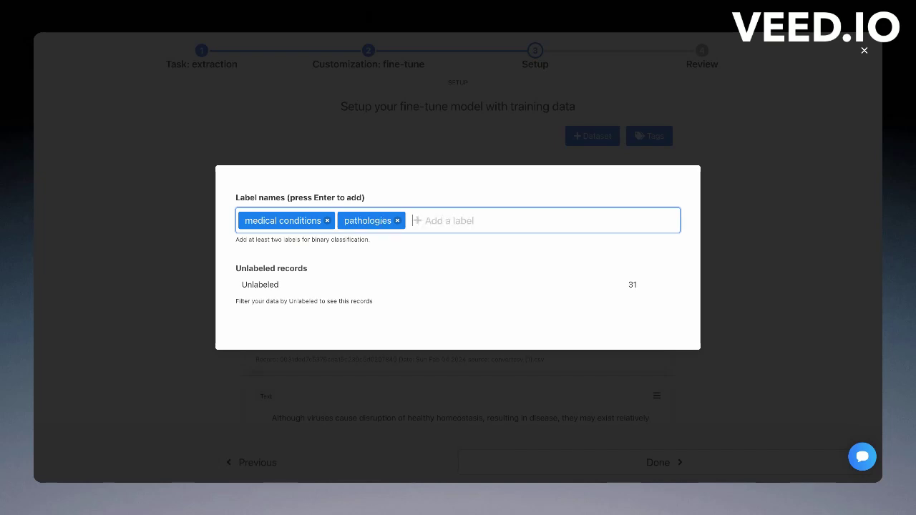
{"action": "type", "text": "medication"}
{"action": "key", "text": "Return"}
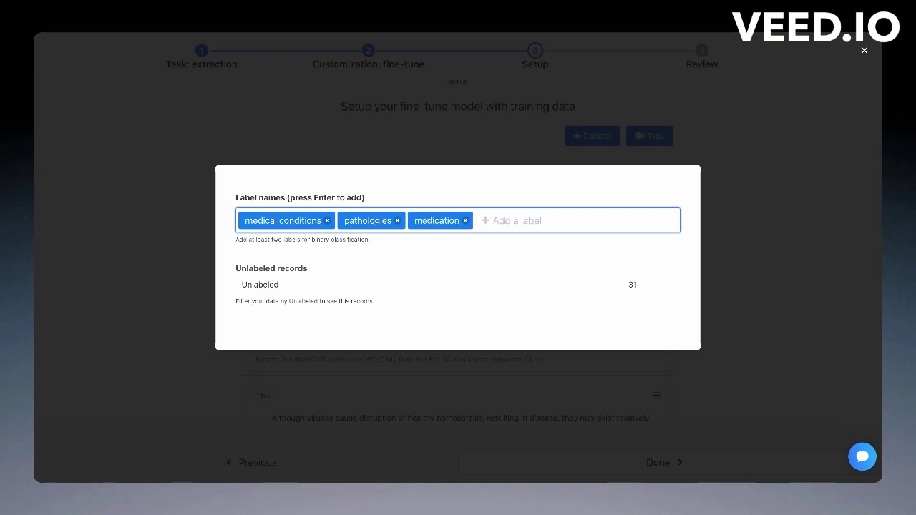
{"action": "left_click", "coordinate": [775, 241]}
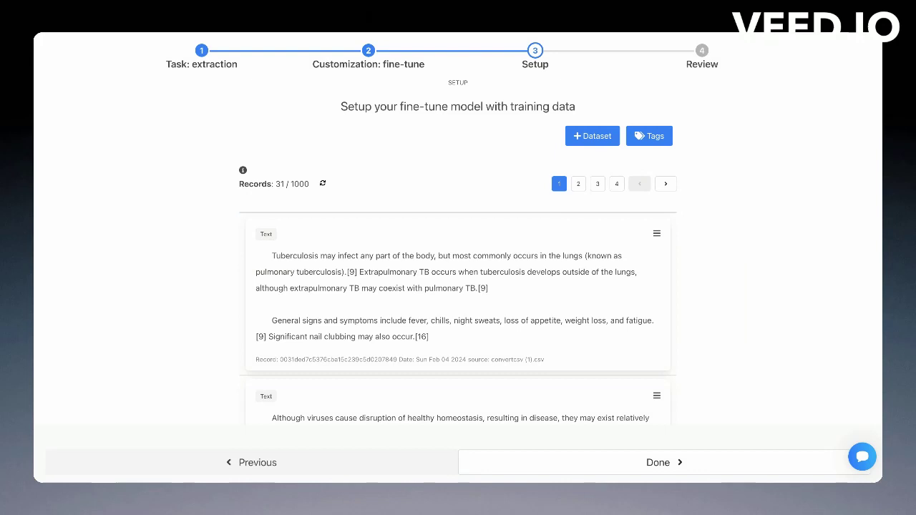
- In the first record, tag "Tuberculosis" as pathologies and the symptom list from "fever" to "fatigue" as medical conditions
{"action": "double_click", "coordinate": [293, 255]}
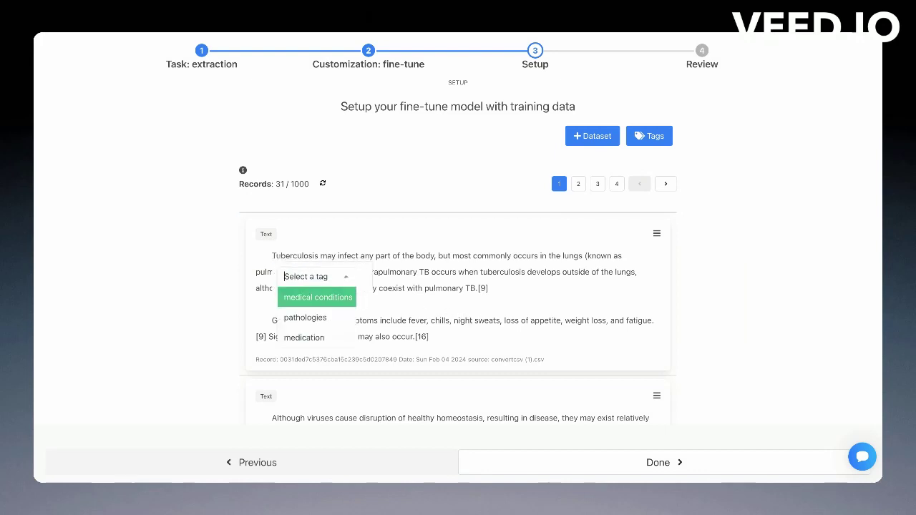
{"action": "left_click", "coordinate": [340, 320]}
{"action": "scroll", "coordinate": [486, 279], "scroll_direction": "down", "scroll_amount": 1}
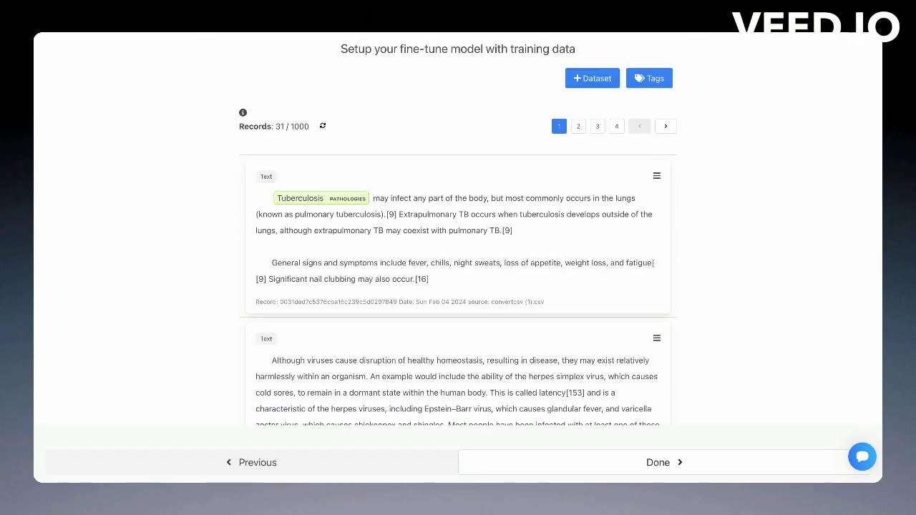
{"action": "left_click_drag", "start_coordinate": [652, 263], "coordinate": [409, 264]}
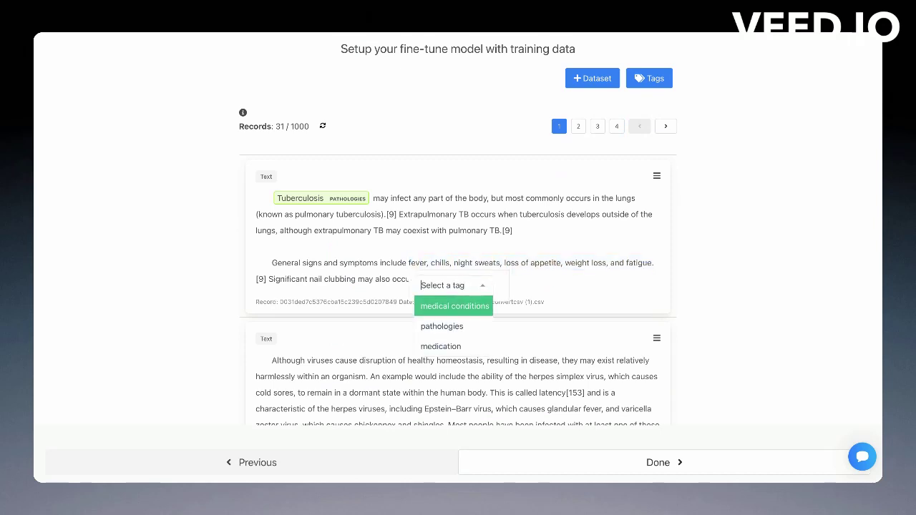
{"action": "left_click", "coordinate": [455, 307]}
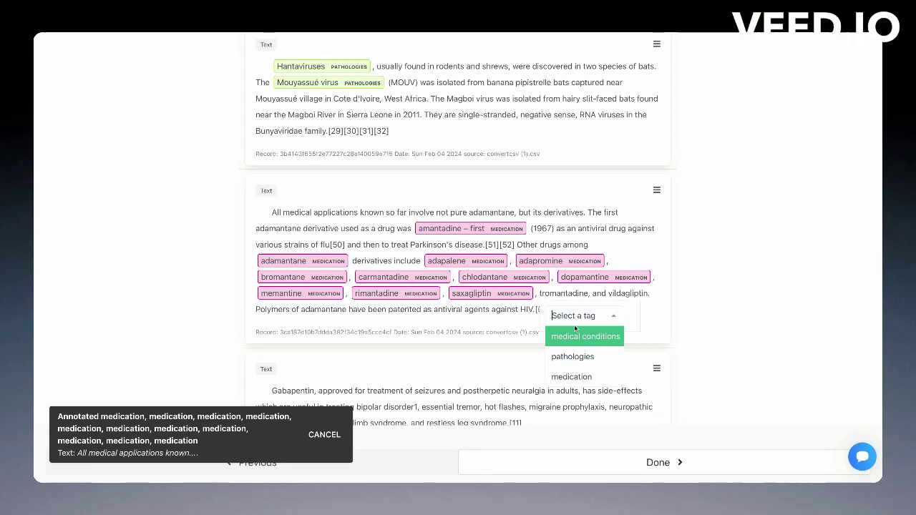
- Tag "vildagliptin" in the adamantane record and "Gabapentin" in the following record as medication
{"action": "left_click", "coordinate": [280, 309]}
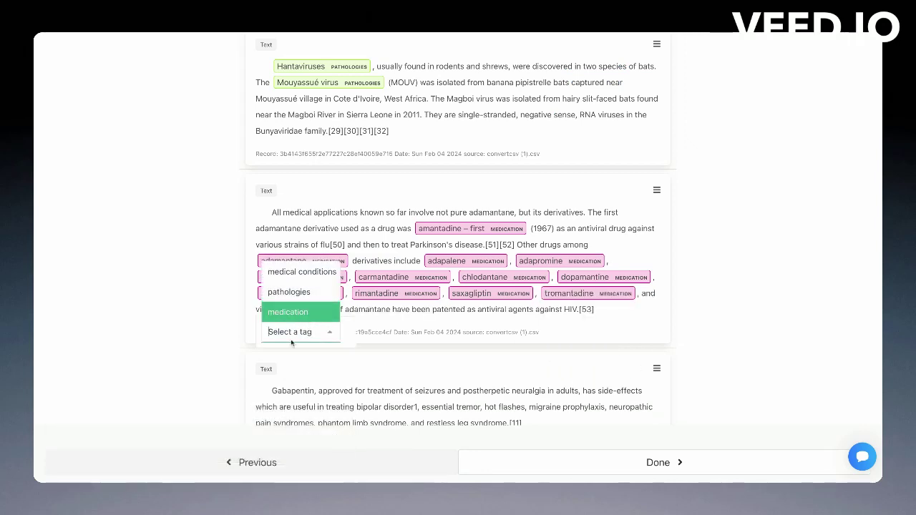
{"action": "left_click", "coordinate": [305, 313]}
{"action": "scroll", "coordinate": [305, 262], "scroll_direction": "down", "scroll_amount": 2}
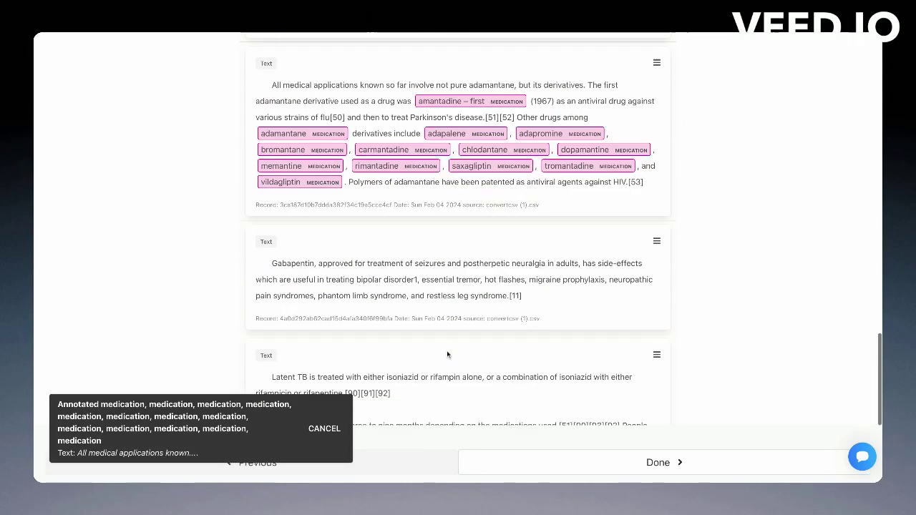
{"action": "left_click", "coordinate": [305, 271]}
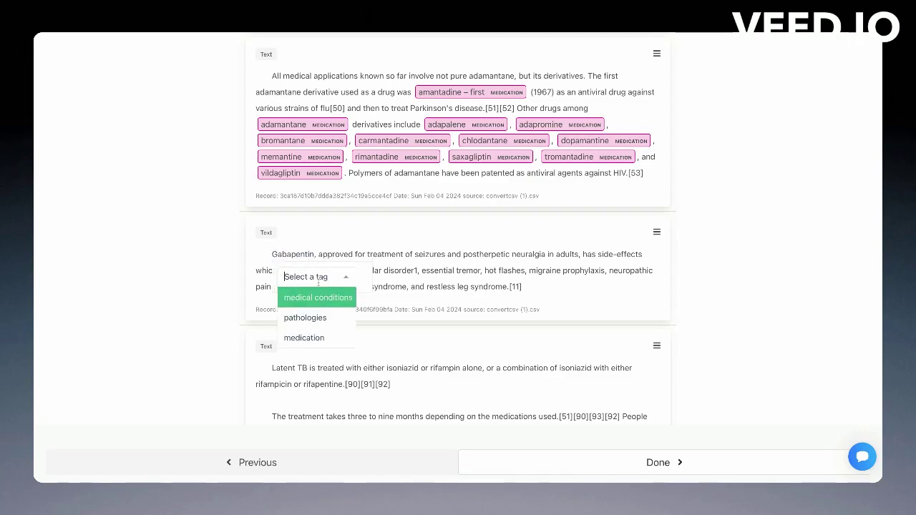
{"action": "left_click", "coordinate": [322, 337]}
{"action": "scroll", "coordinate": [553, 316], "scroll_direction": "down", "scroll_amount": 2}
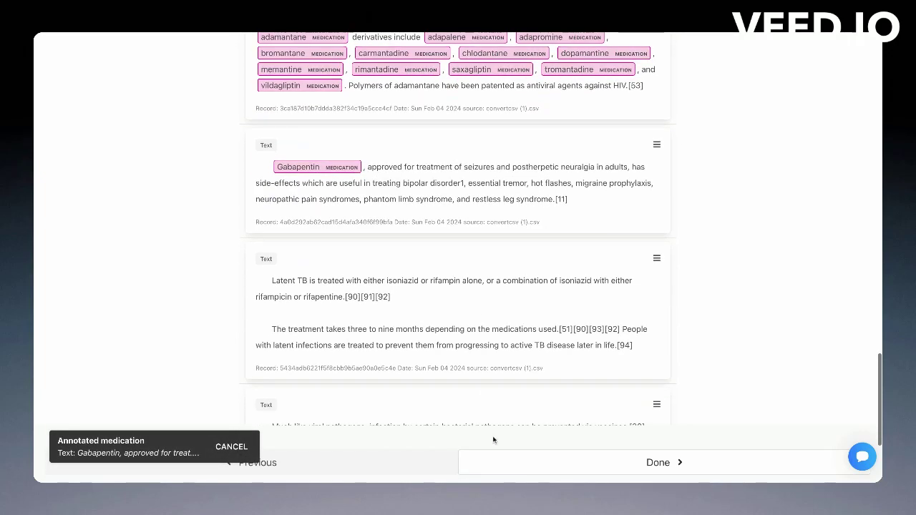
{"action": "scroll", "coordinate": [553, 317], "scroll_direction": "up", "scroll_amount": 15}
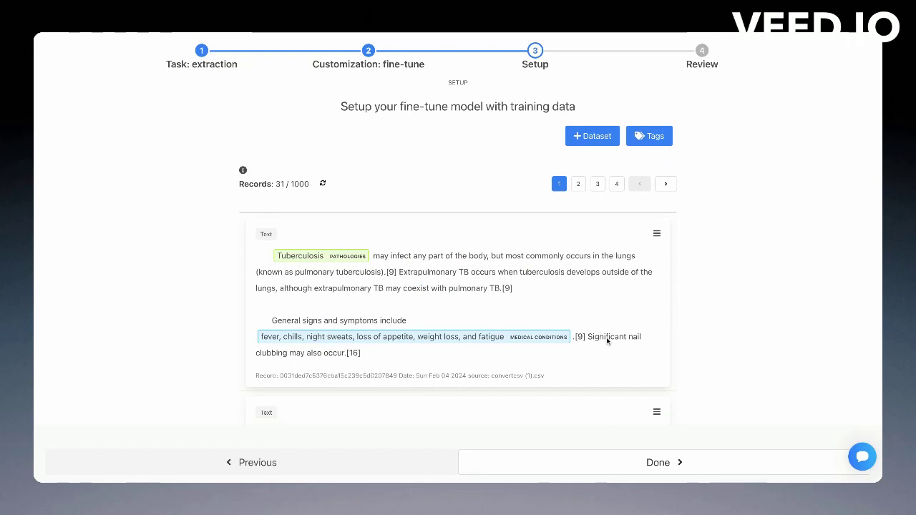
- Finish the setup, name the project "my first text extraction model" and start training it
{"action": "left_click", "coordinate": [609, 461]}
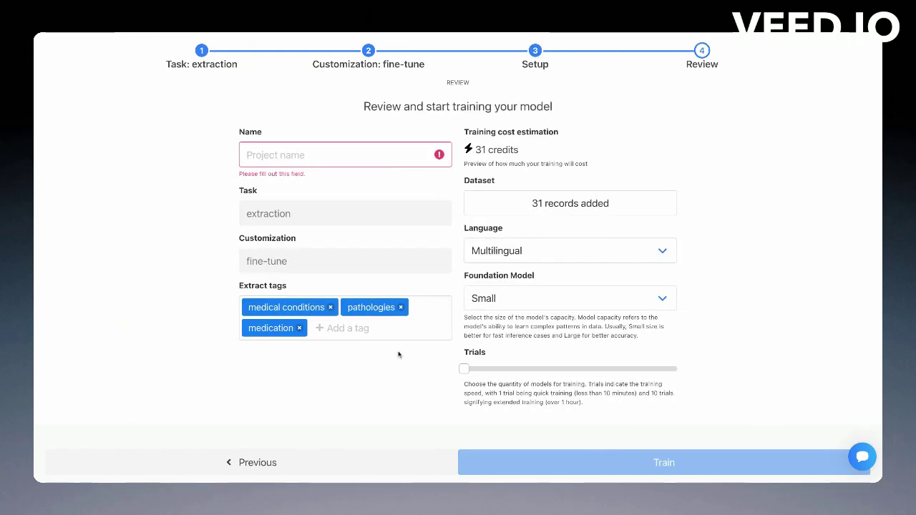
{"action": "left_click", "coordinate": [313, 153]}
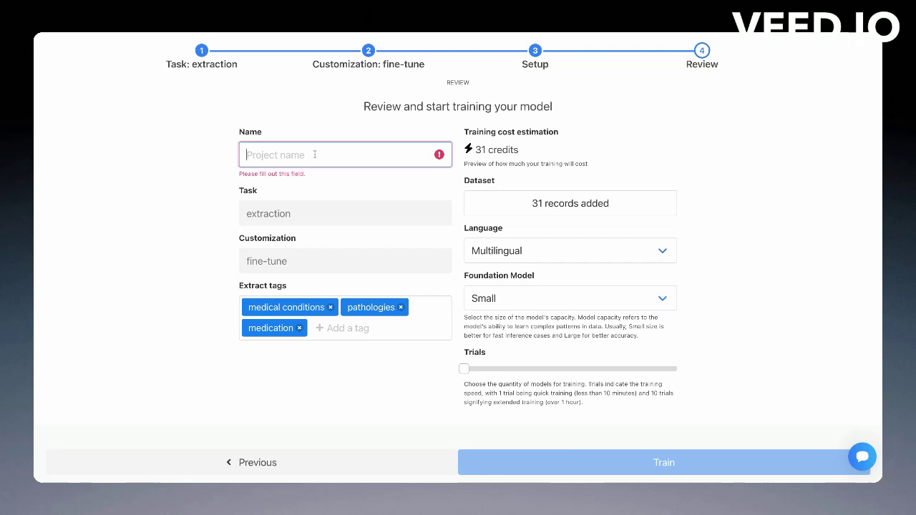
{"action": "type", "text": "my first "}
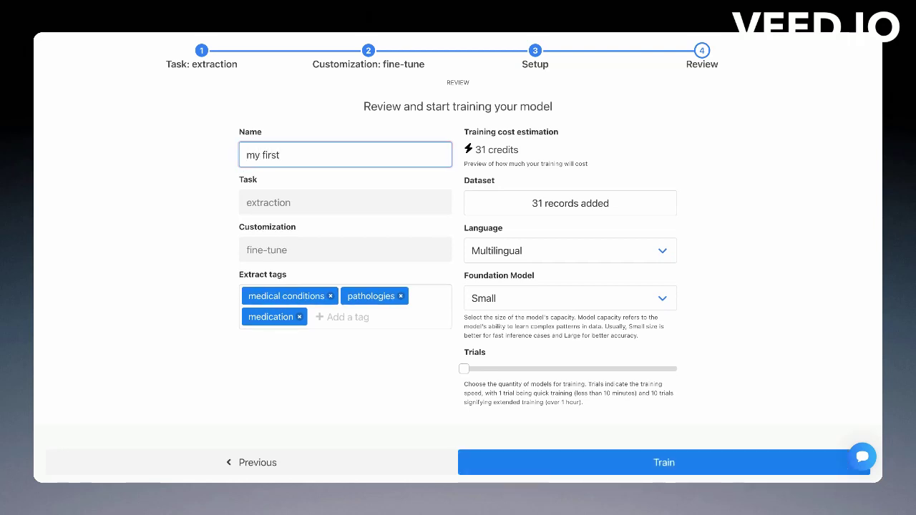
{"action": "type", "text": "text e"}
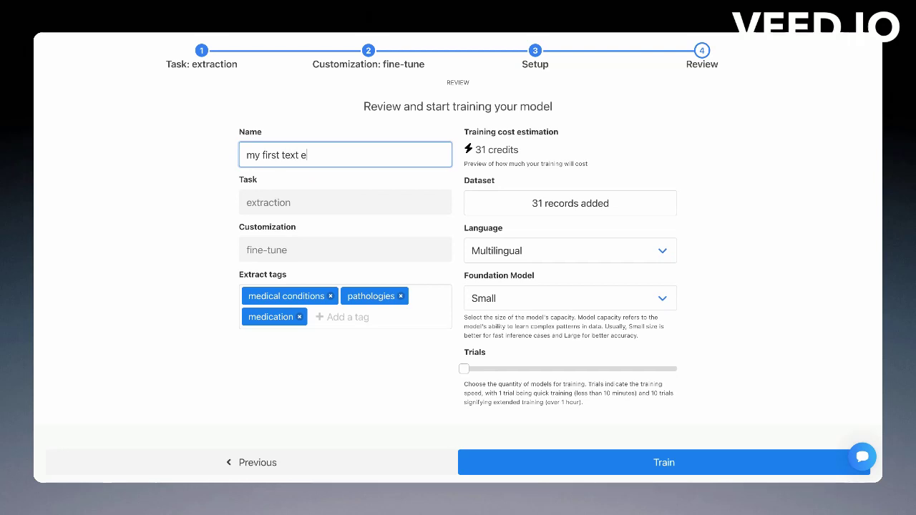
{"action": "type", "text": "xtraction model"}
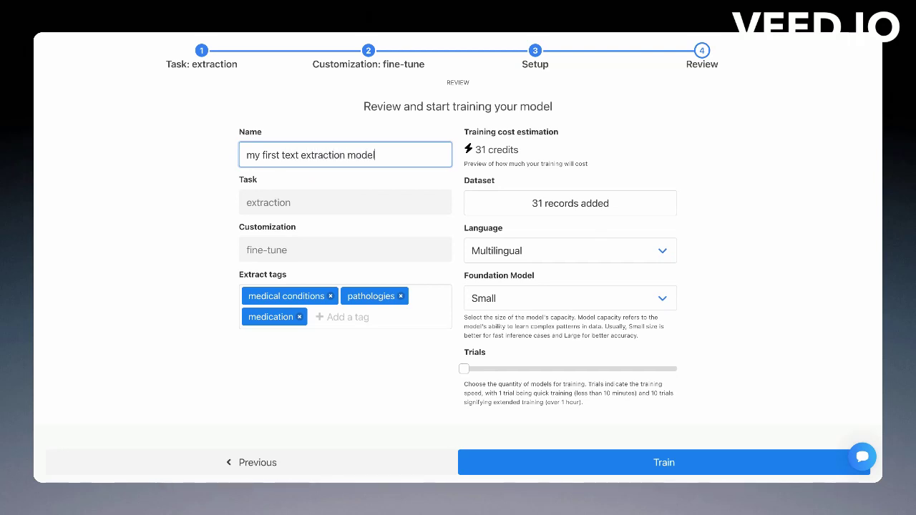
{"action": "left_click", "coordinate": [633, 300]}
{"action": "left_click", "coordinate": [612, 437]}
{"action": "left_click", "coordinate": [606, 462]}
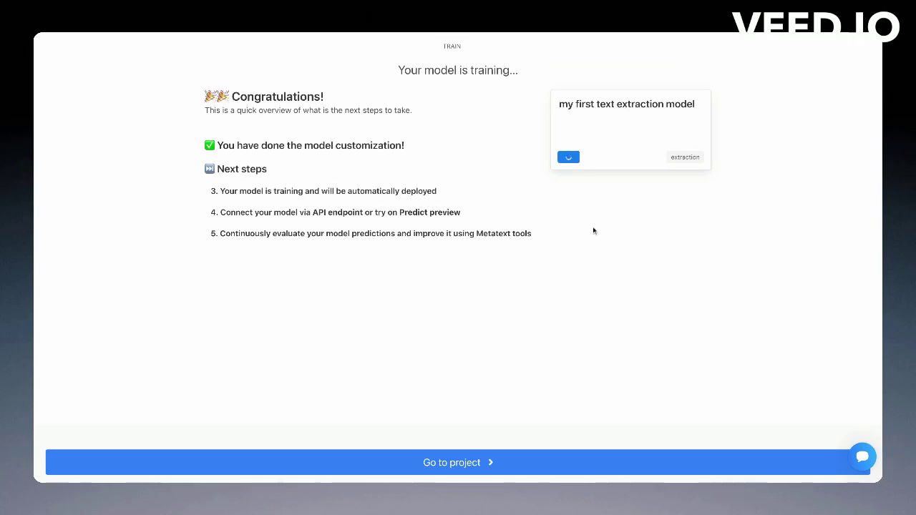
- Open the performance report of the crocodile_copper model in the medical demo project
{"action": "left_click", "coordinate": [618, 134]}
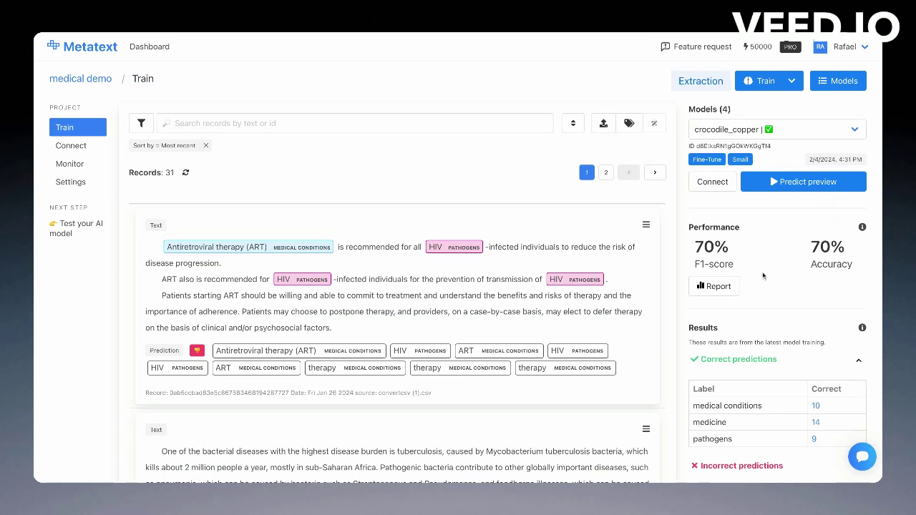
{"action": "left_click", "coordinate": [716, 286]}
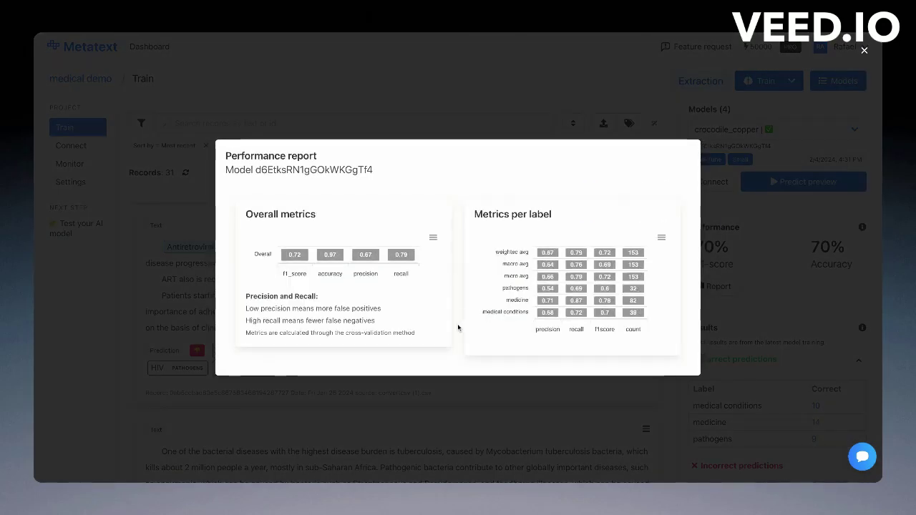
- Open a prediction preview for the crocodile_copper model and enter the diarrhea passage from "This can progress to decreased urination" to "however, are normal."
{"action": "left_click", "coordinate": [815, 180]}
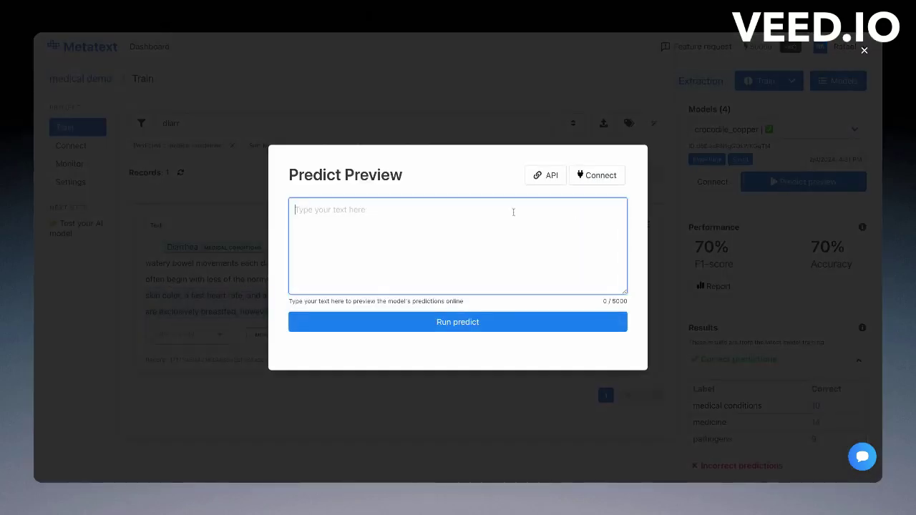
{"action": "type", "text": "This can progress to decreased urination, loss of skin color, a fast heart rate, and a decrease in responsiveness as it becomes more severe.[2] Loose but non-watery stools in babies who are exclusively breastfed, however, are normal.[2]"}
{"action": "key", "text": "BackSpace"}
{"action": "key", "text": "BackSpace"}
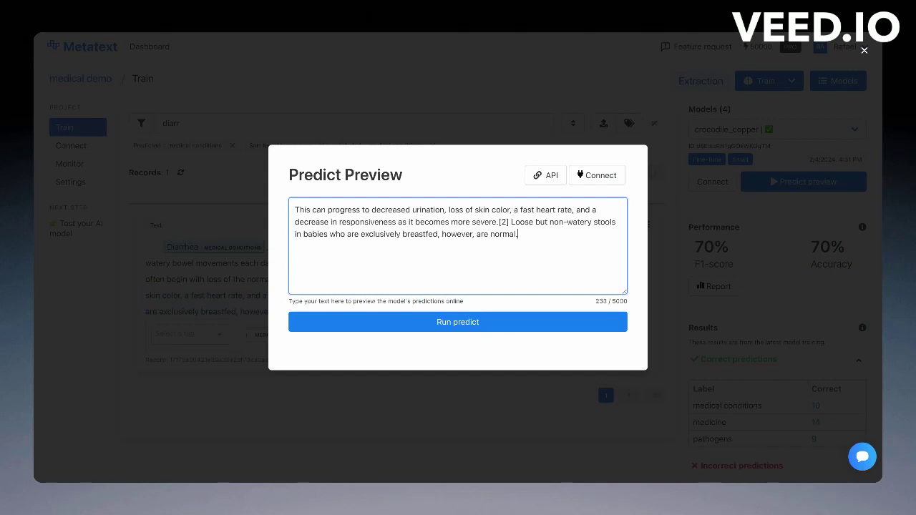
- Remove the citation marker "[2]" after "more severe." in the preview text and run the prediction
{"action": "left_click", "coordinate": [511, 222]}
{"action": "key", "text": "BackSpace"}
{"action": "key", "text": "BackSpace"}
{"action": "key", "text": "BackSpace"}
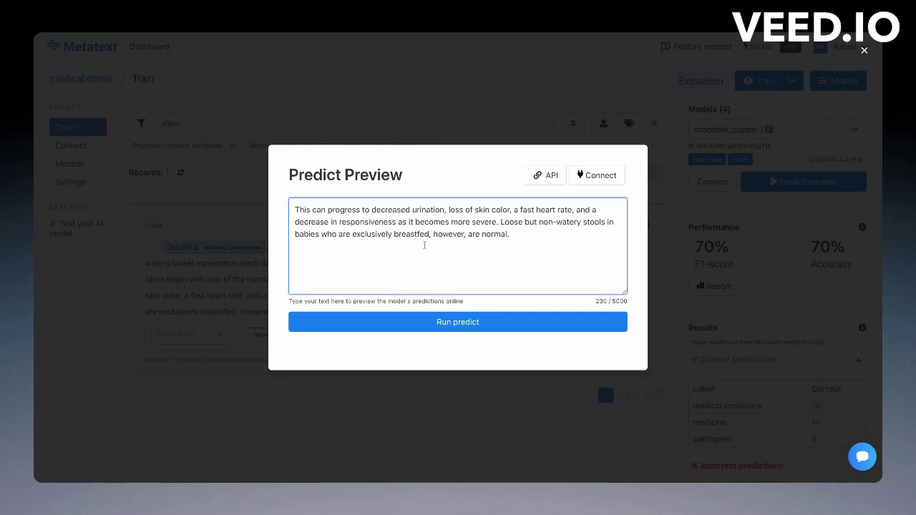
{"action": "left_click", "coordinate": [462, 327]}
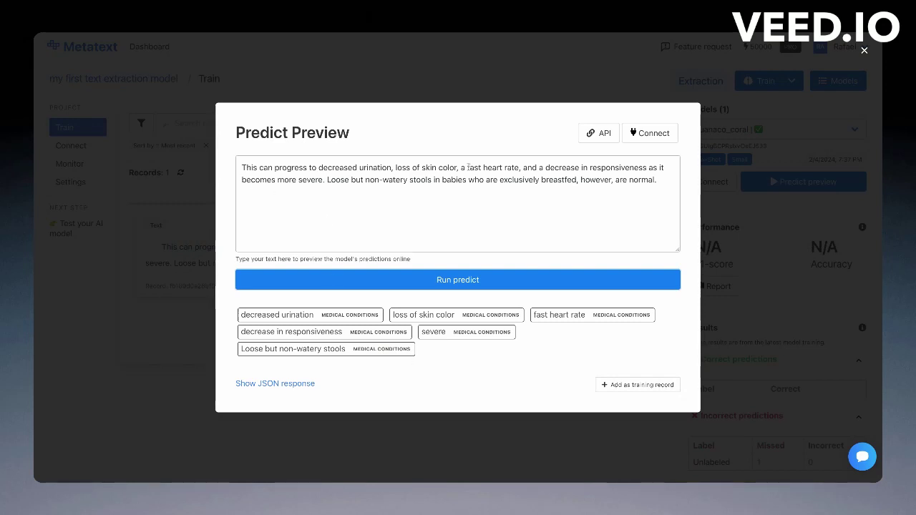
- Review the prediction's JSON response, hide it again and add the predicted text as a training record
{"action": "left_click", "coordinate": [303, 384]}
{"action": "left_click_drag", "start_coordinate": [333, 415], "coordinate": [251, 343]}
{"action": "left_click", "coordinate": [274, 437]}
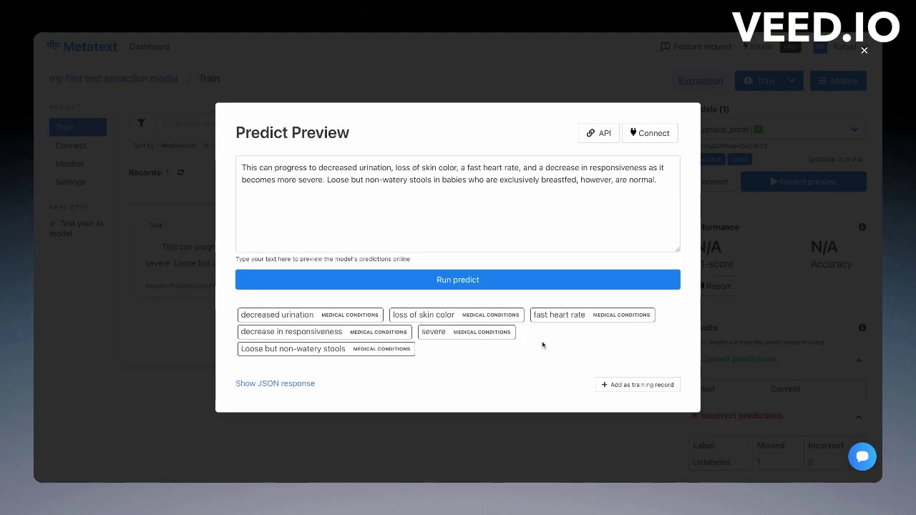
{"action": "left_click", "coordinate": [664, 392]}
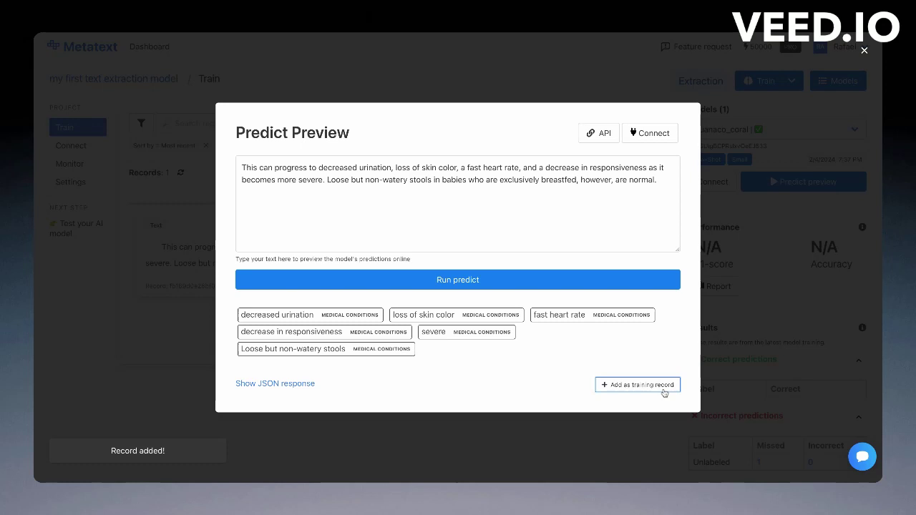